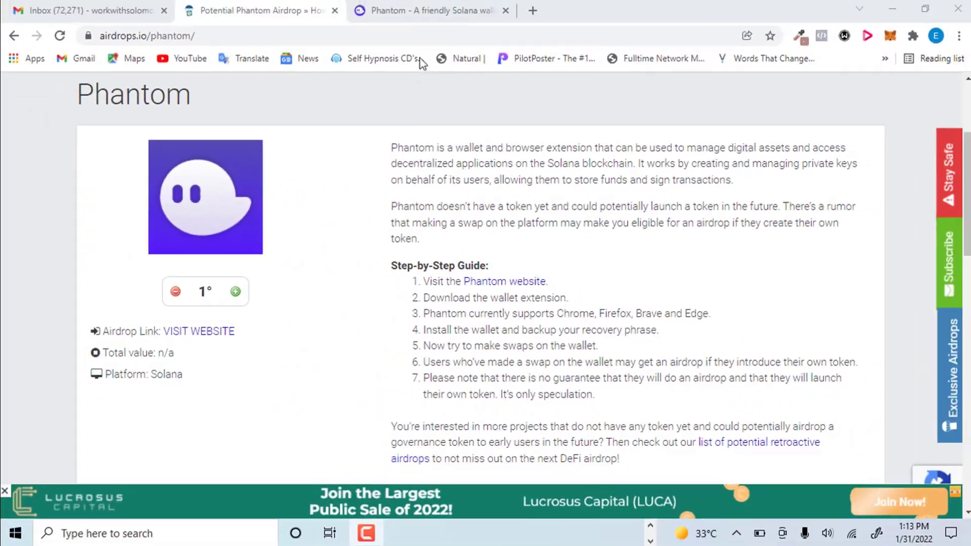
# - Browse the phantom.app homepage down to the browser download options and back to the top
pyautogui.click(415, 13)
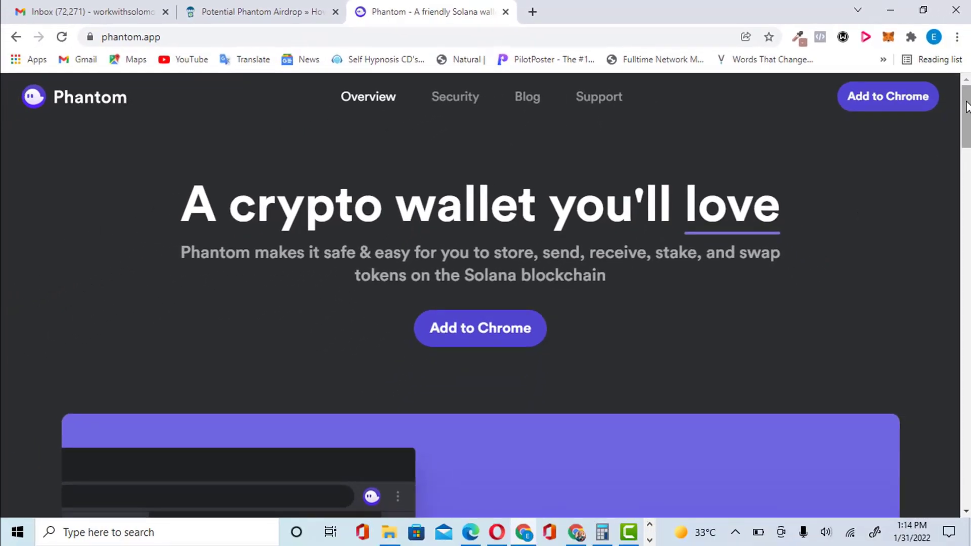
pyautogui.moveTo(966, 106); pyautogui.dragTo(966, 358)
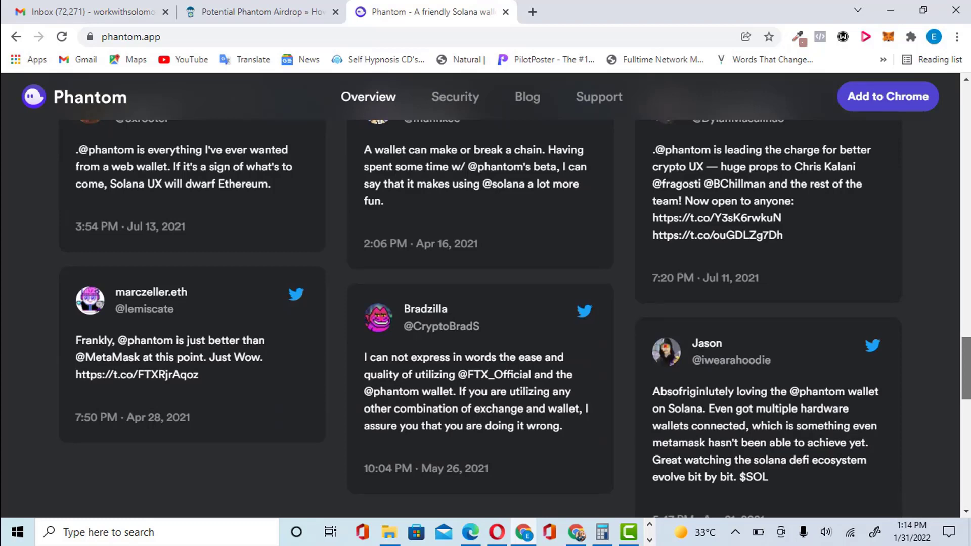
pyautogui.moveTo(966, 358); pyautogui.dragTo(966, 421)
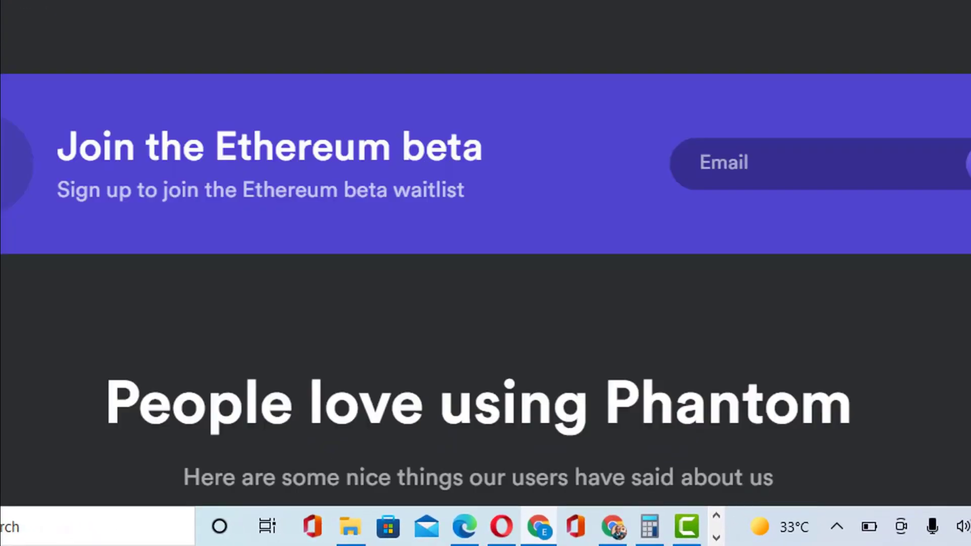
pyautogui.scroll(15, 485, 252)
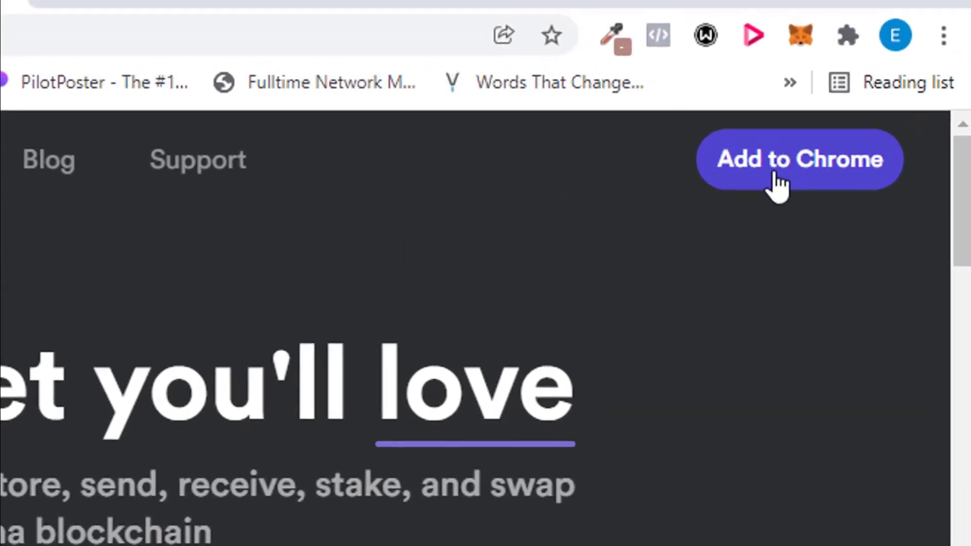
# - Add the Phantom extension to Chrome from its Web Store listing
pyautogui.click(775, 175)
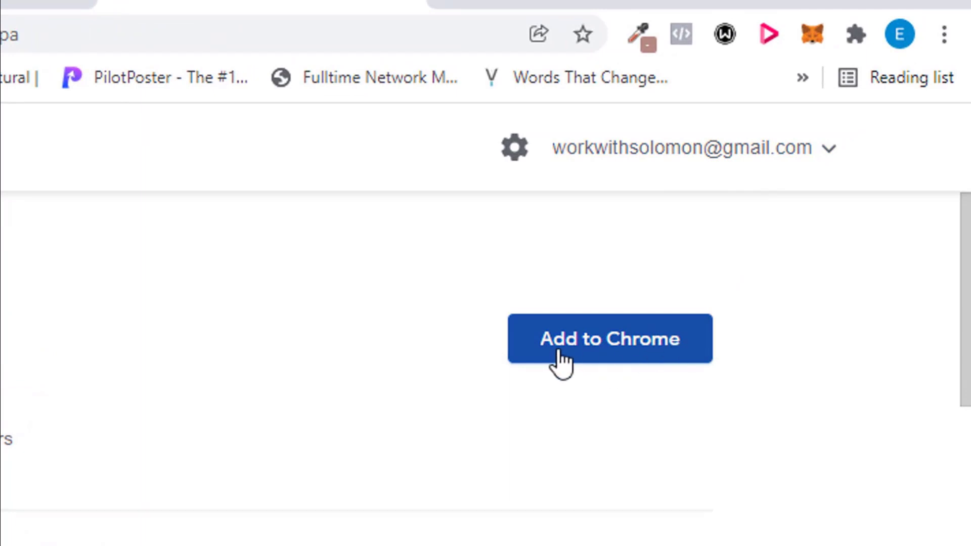
pyautogui.click(611, 343)
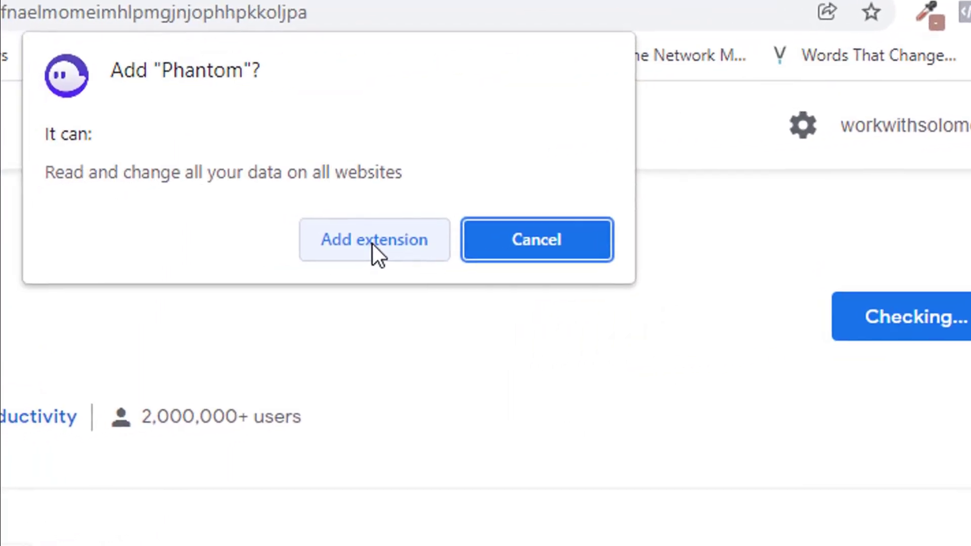
pyautogui.click(228, 255)
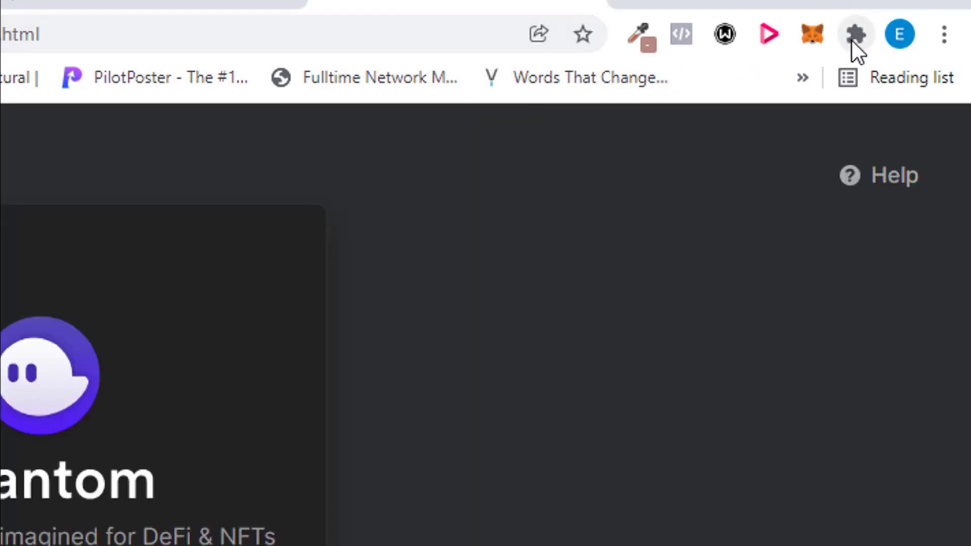
# - Pin Phantom to the Chrome toolbar from the Extensions menu
pyautogui.click(856, 38)
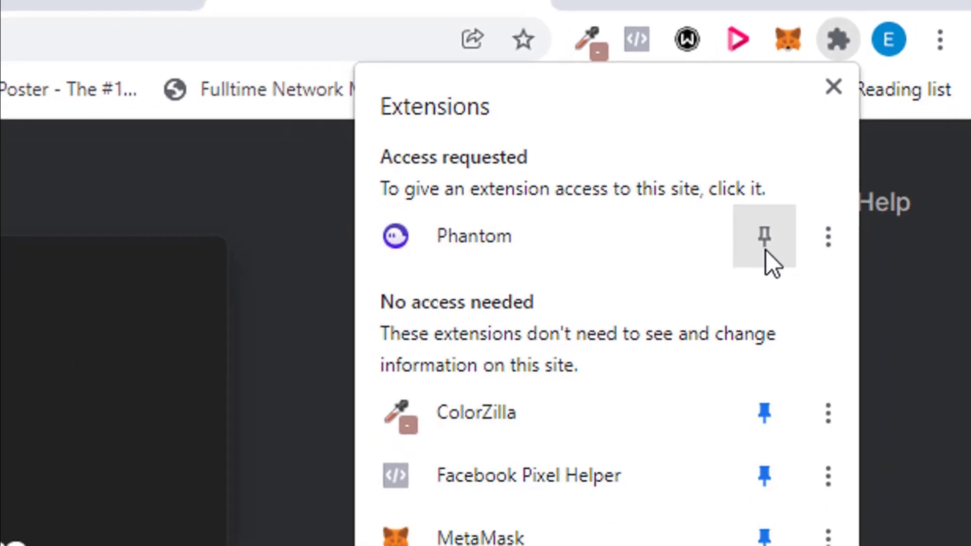
pyautogui.click(764, 236)
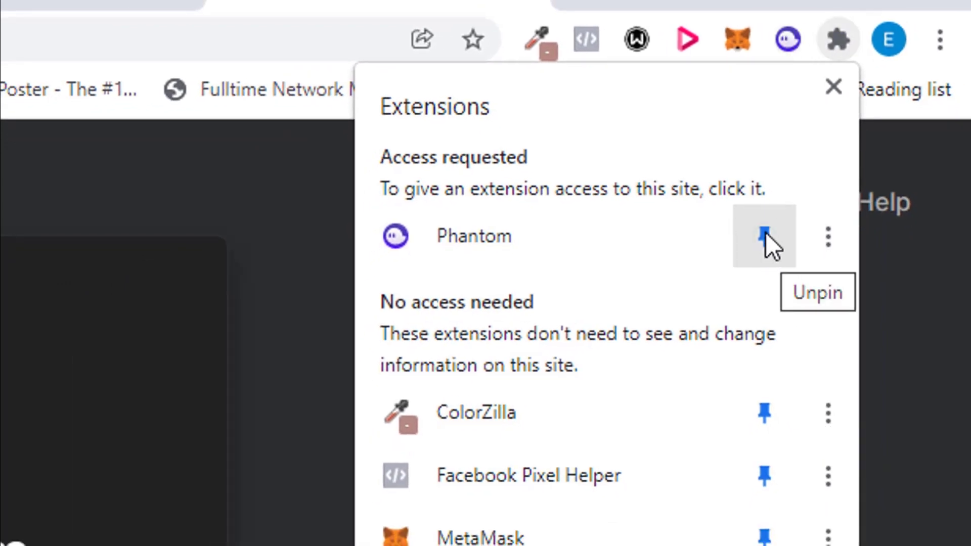
pyautogui.click(765, 236)
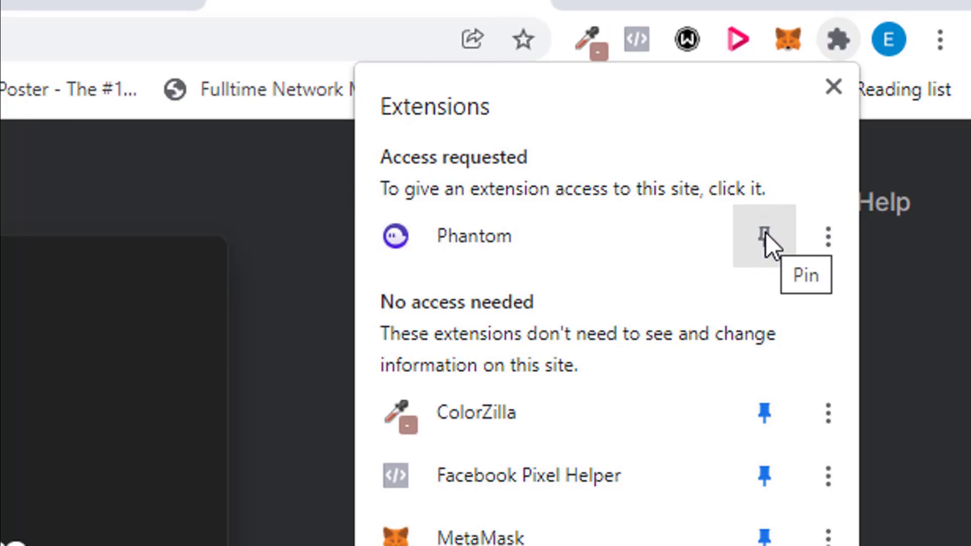
pyautogui.click(764, 236)
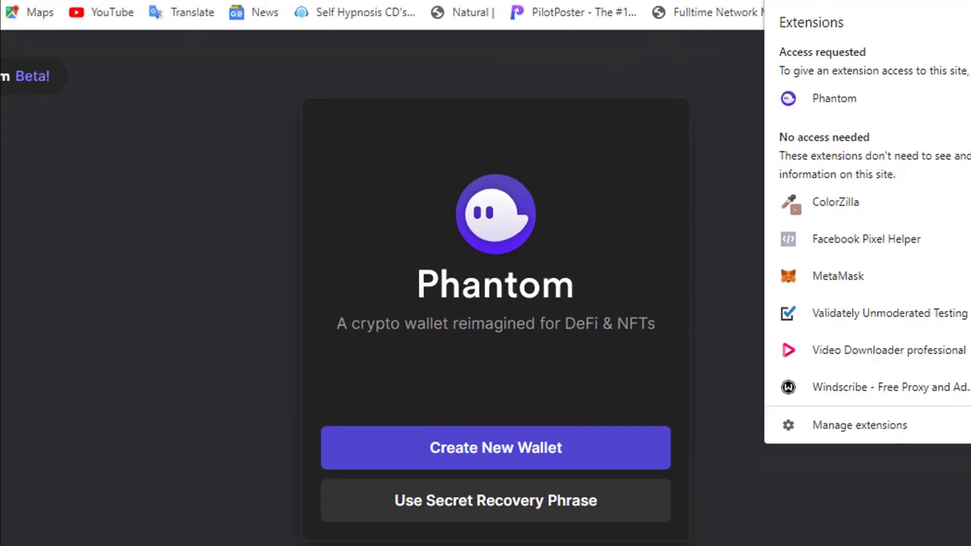
# - Start creating a new wallet, copying its recovery phrase and accepting the Terms of Service
pyautogui.click(446, 373)
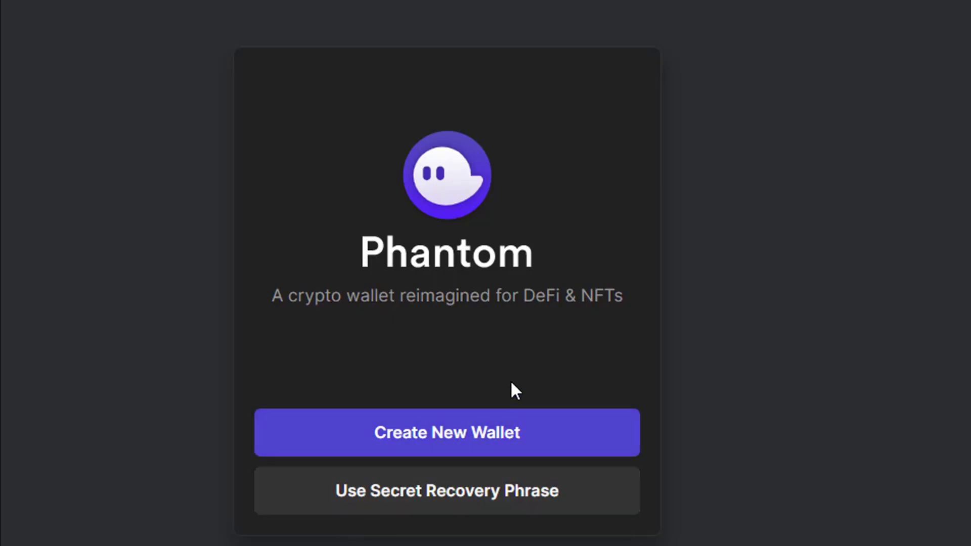
pyautogui.click(435, 434)
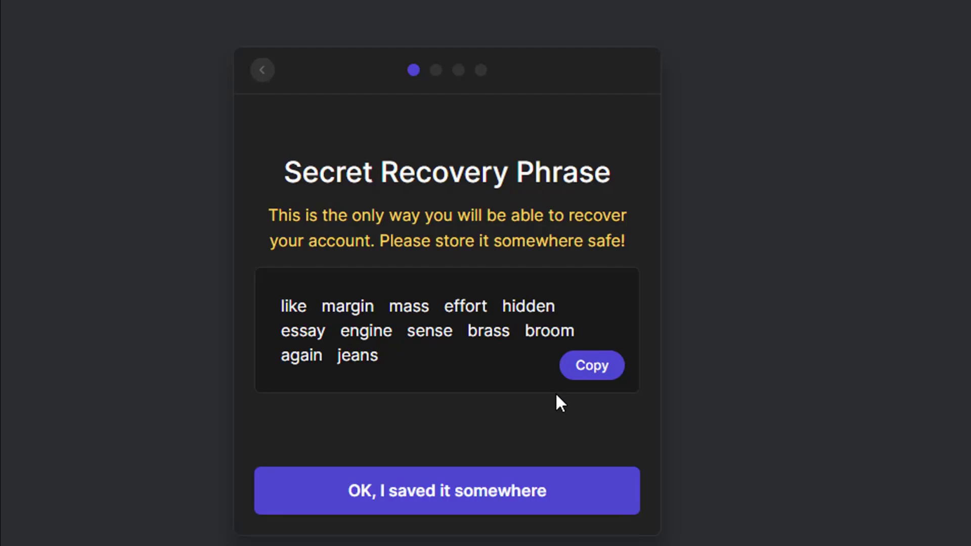
pyautogui.click(582, 385)
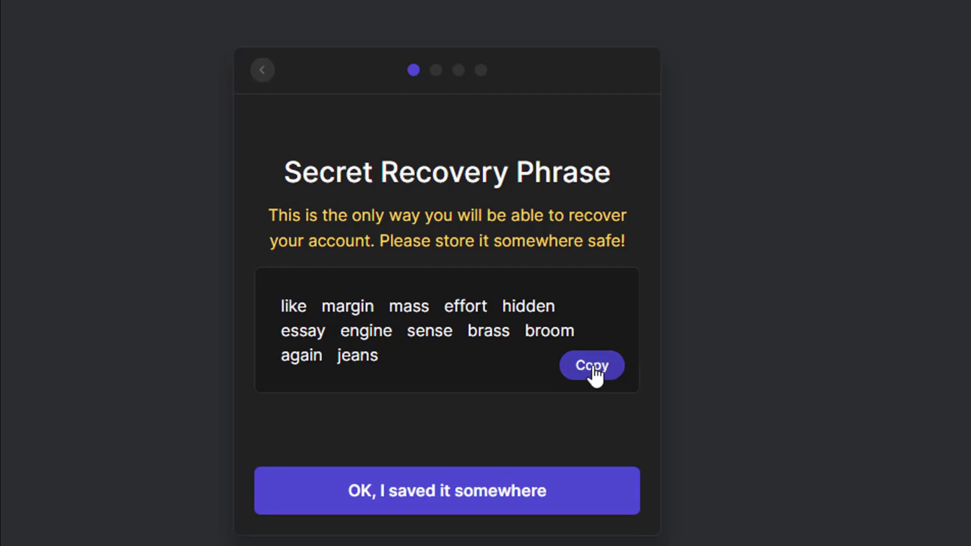
pyautogui.click(453, 492)
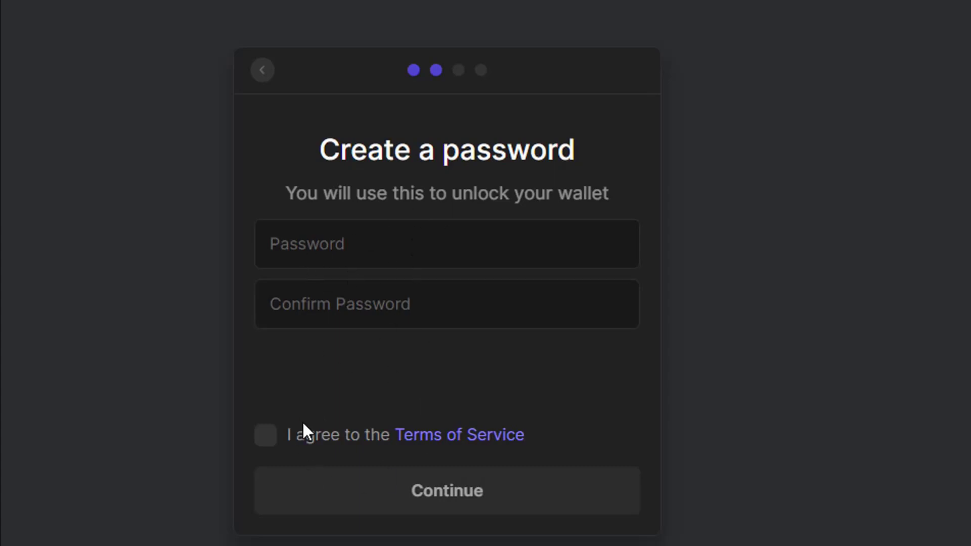
pyautogui.click(269, 439)
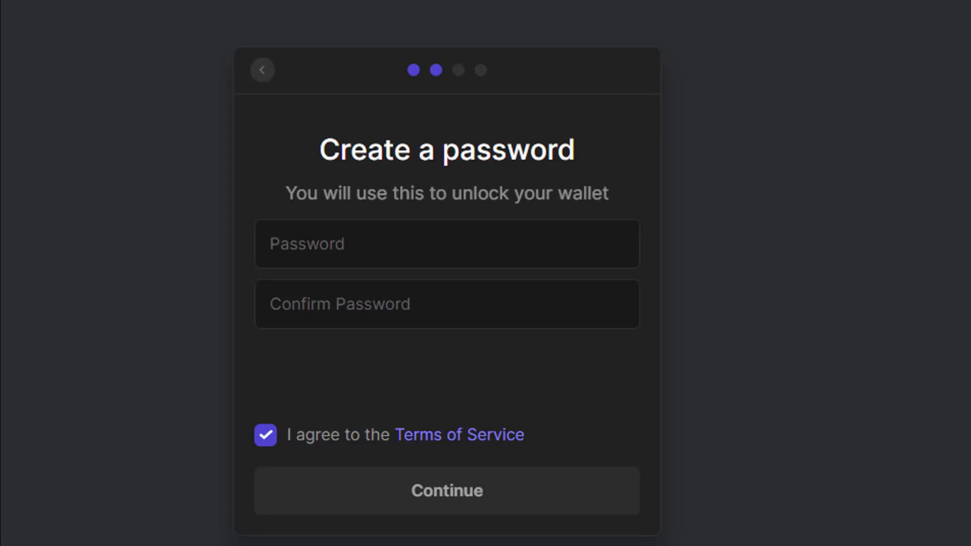
# - Back out to the welcome screen and choose to restore a wallet from a recovery phrase
pyautogui.click(264, 71)
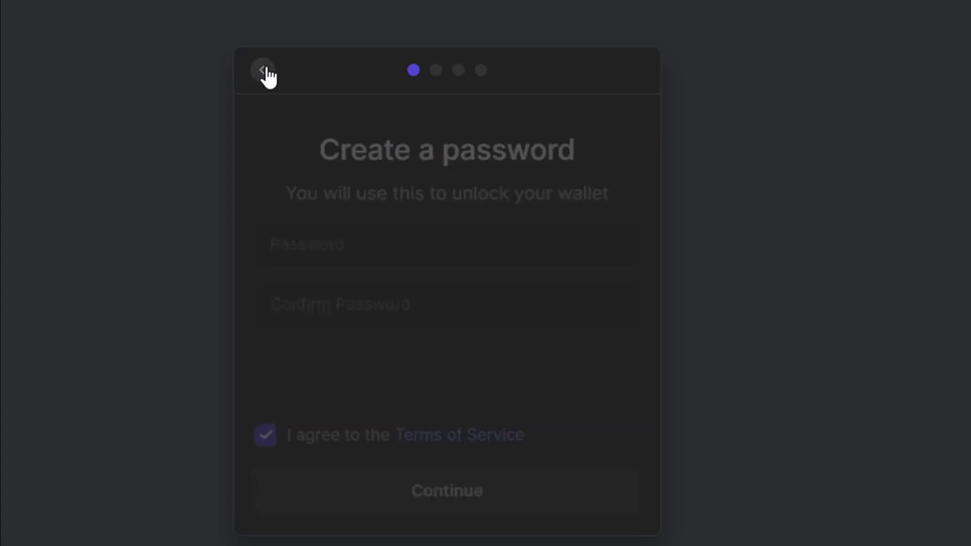
pyautogui.click(268, 76)
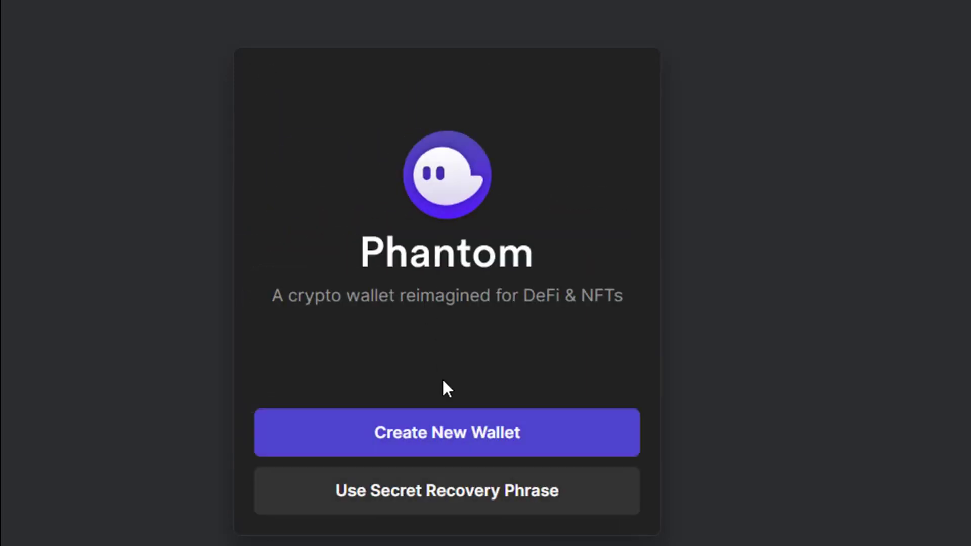
pyautogui.click(438, 495)
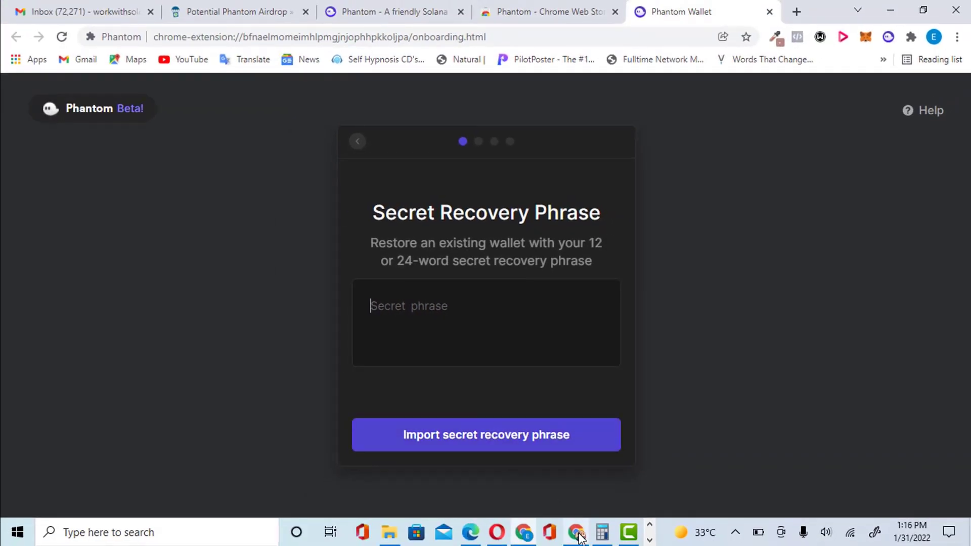
# - Switch to the window with the existing wallet and open Phantom showing its $258.57 balance
pyautogui.moveTo(580, 537)
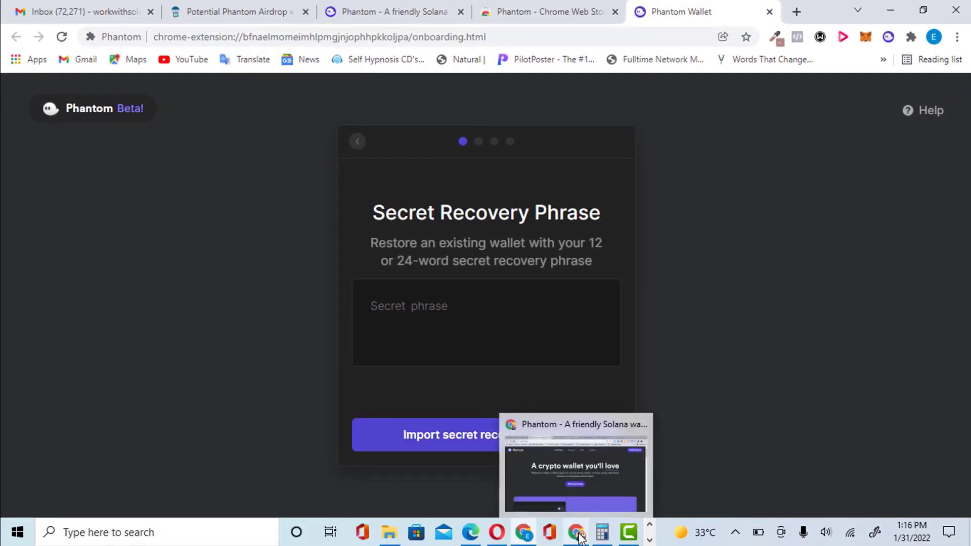
pyautogui.click(572, 484)
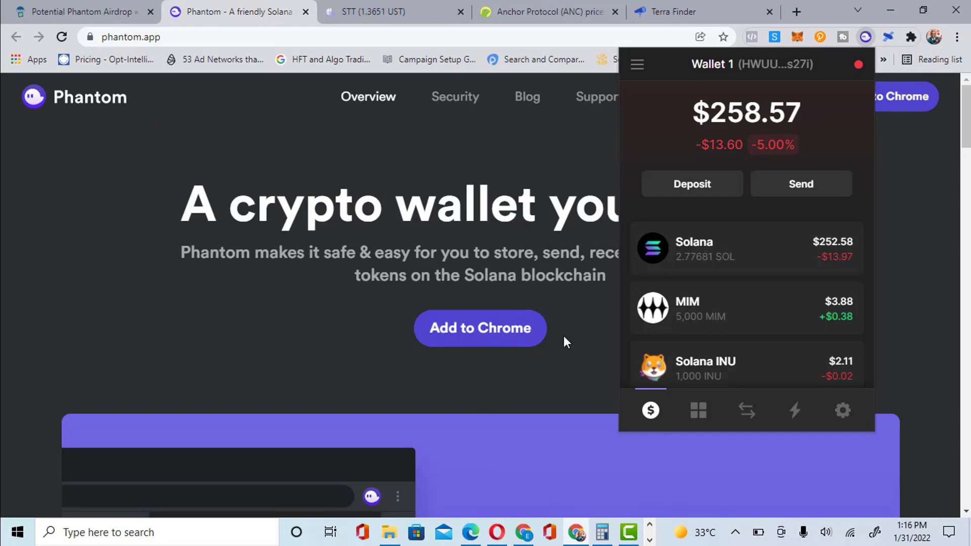
pyautogui.click(603, 170)
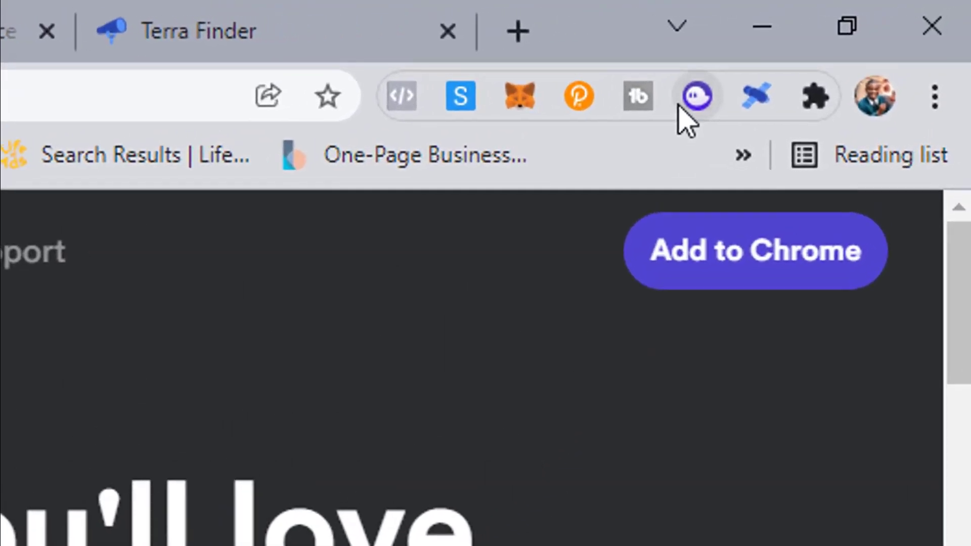
pyautogui.click(700, 91)
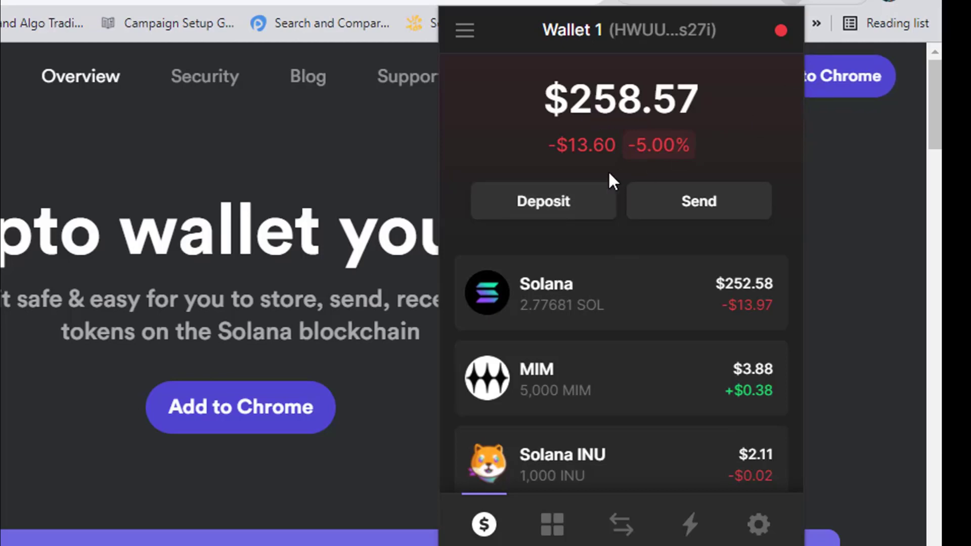
pyautogui.click(546, 203)
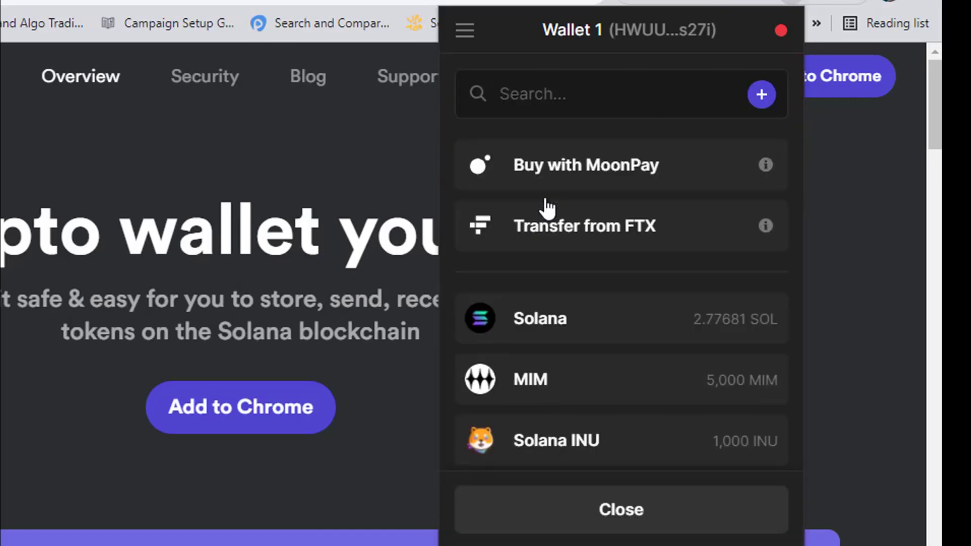
pyautogui.click(540, 330)
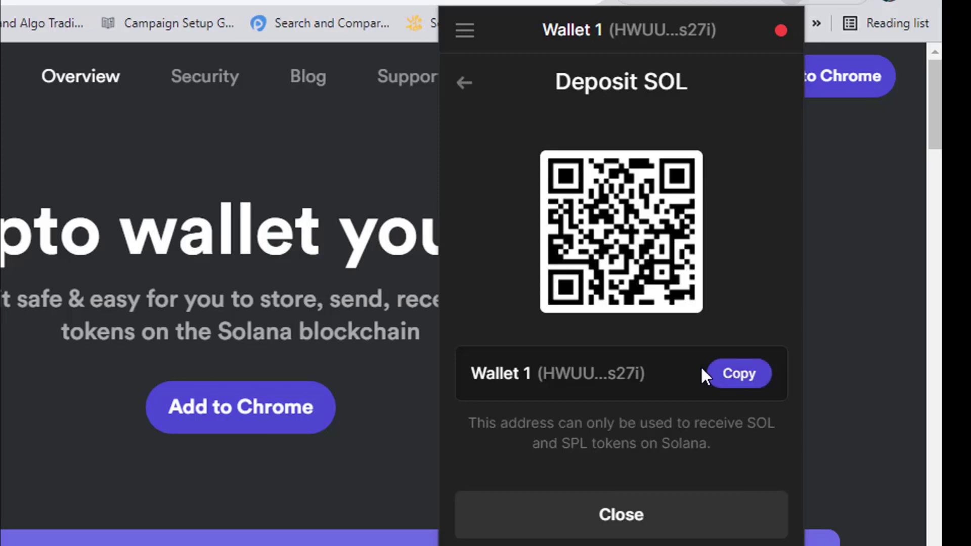
pyautogui.click(614, 531)
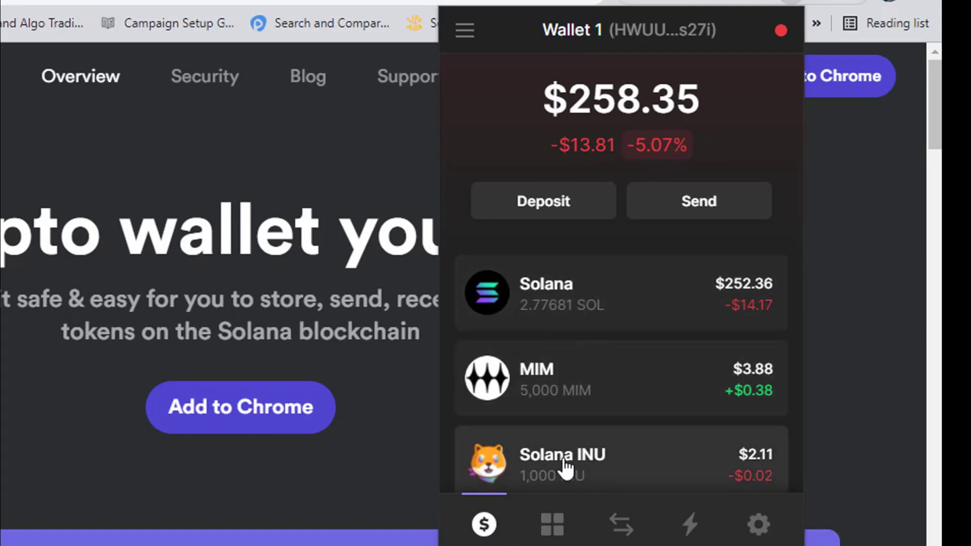
pyautogui.click(552, 528)
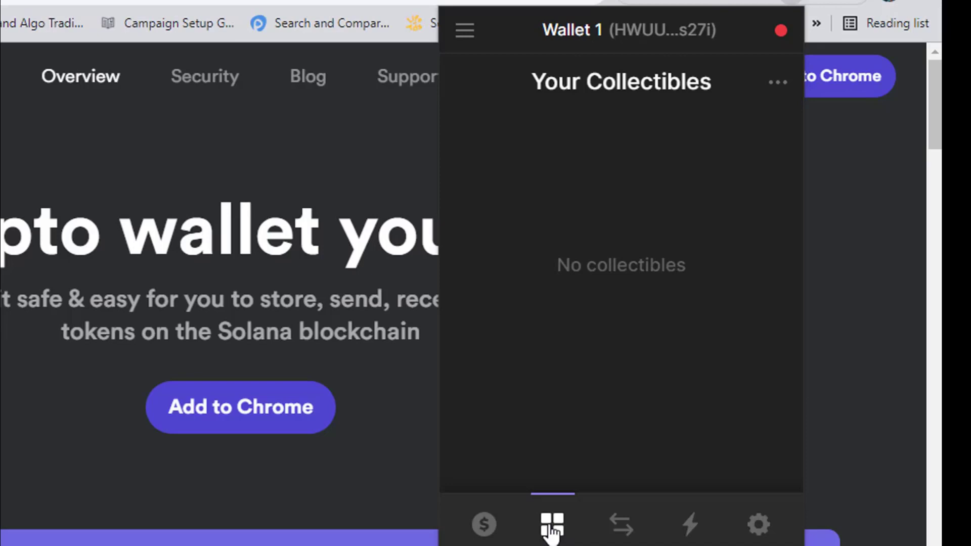
pyautogui.click(623, 526)
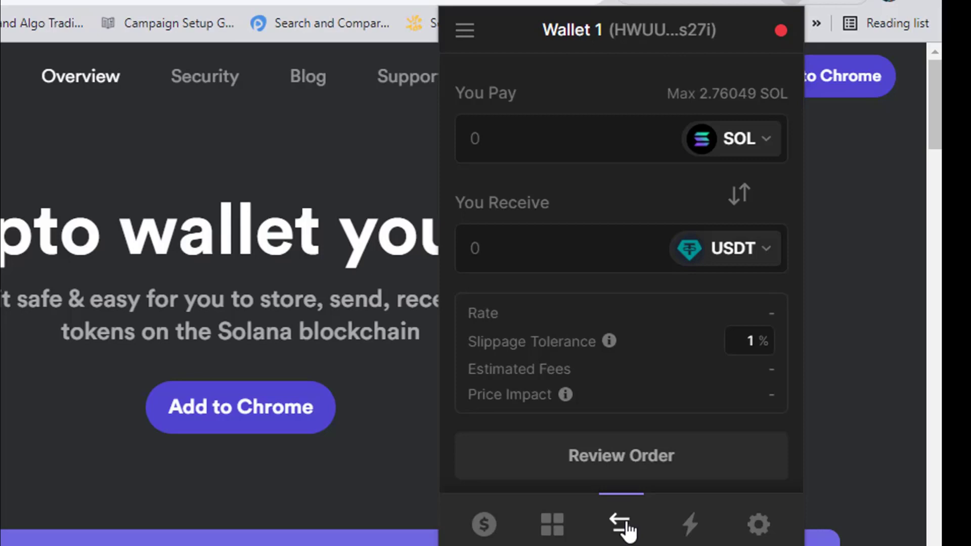
pyautogui.click(689, 529)
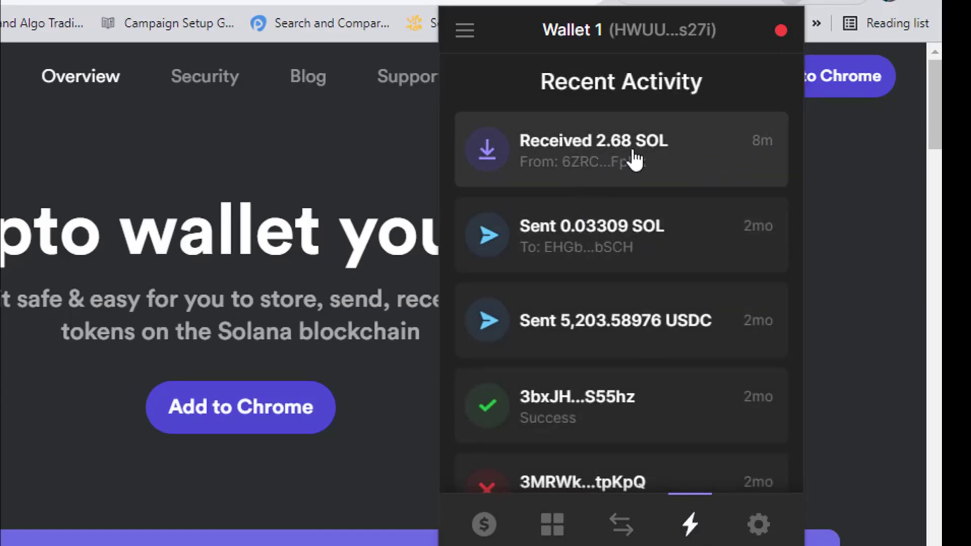
pyautogui.click(753, 528)
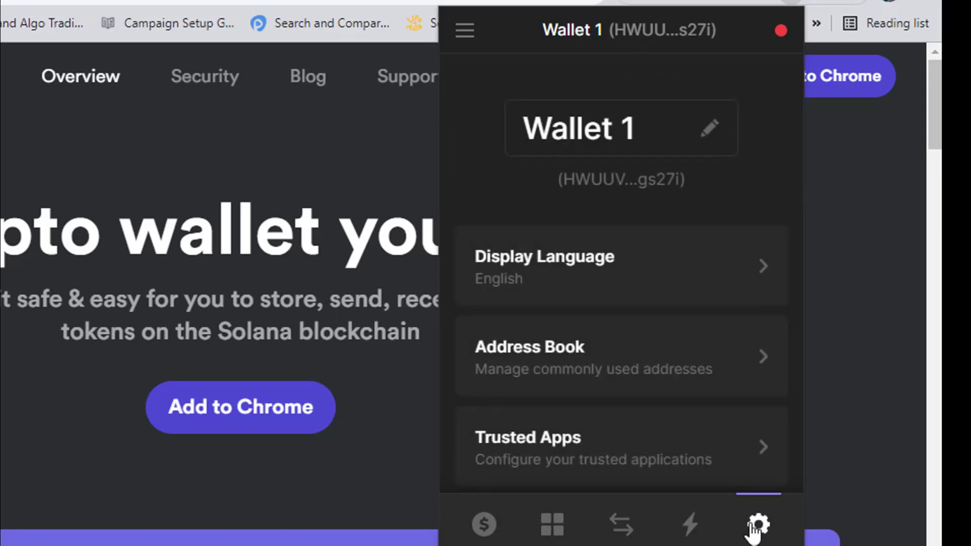
pyautogui.click(483, 524)
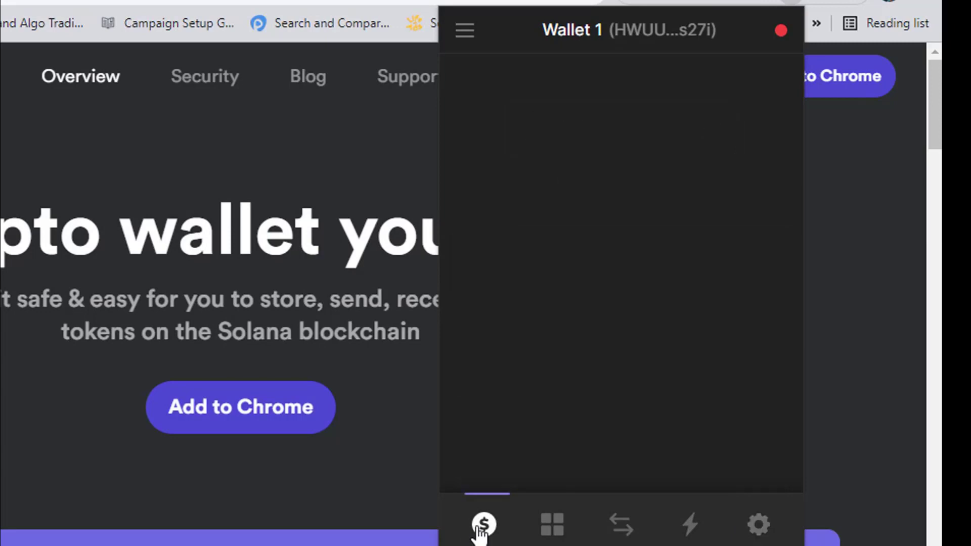
pyautogui.click(464, 35)
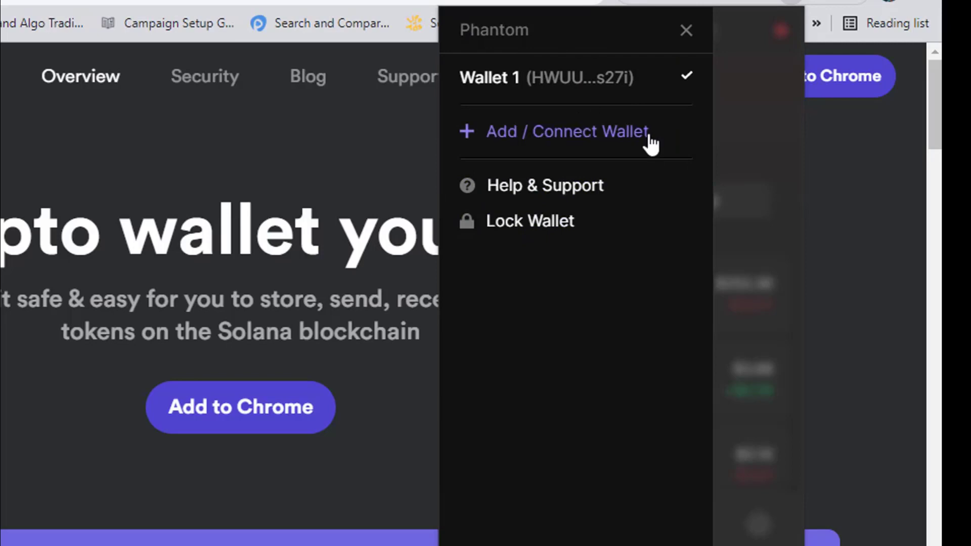
pyautogui.click(686, 31)
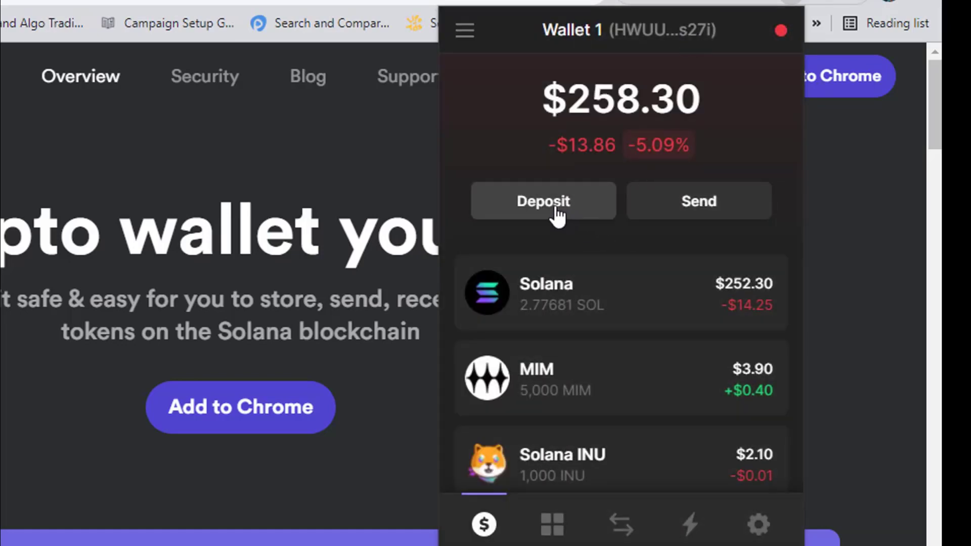
pyautogui.click(556, 212)
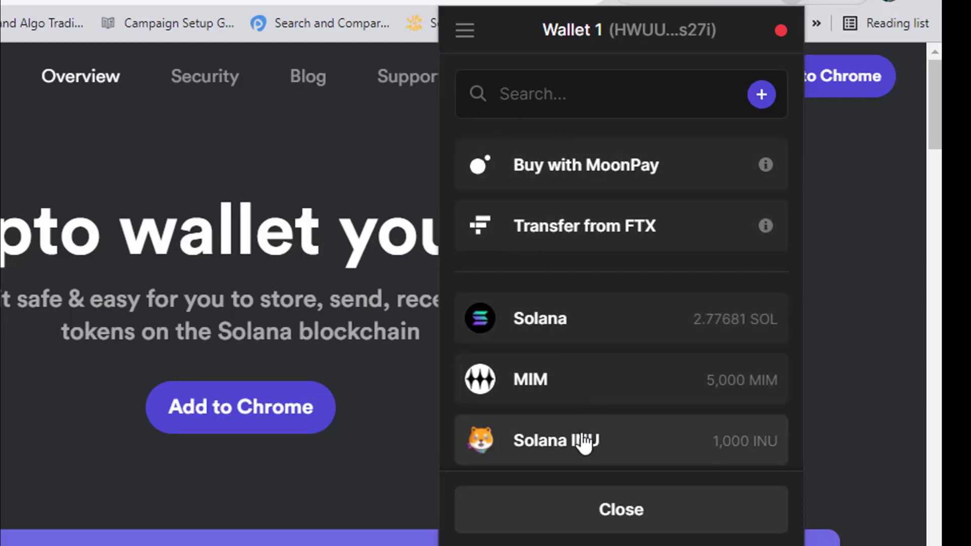
pyautogui.click(596, 515)
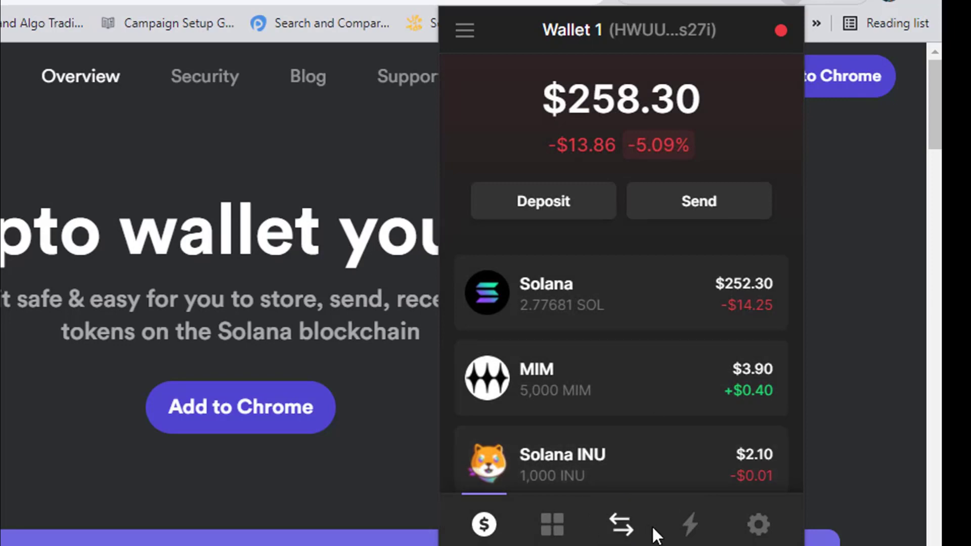
# - Swap 2.7 SOL for 242.1266 USDT and dismiss the completion message
pyautogui.click(621, 524)
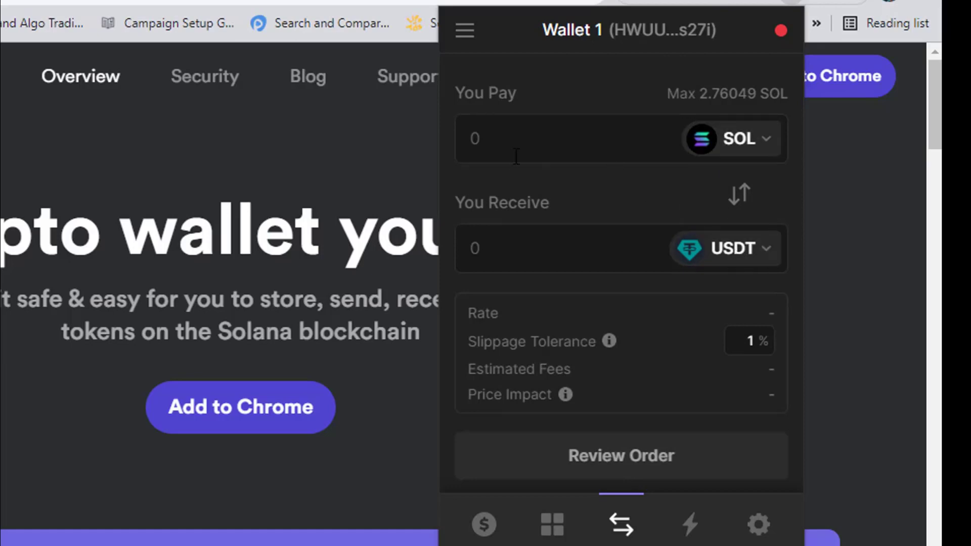
pyautogui.click(499, 145)
pyautogui.write('2.')
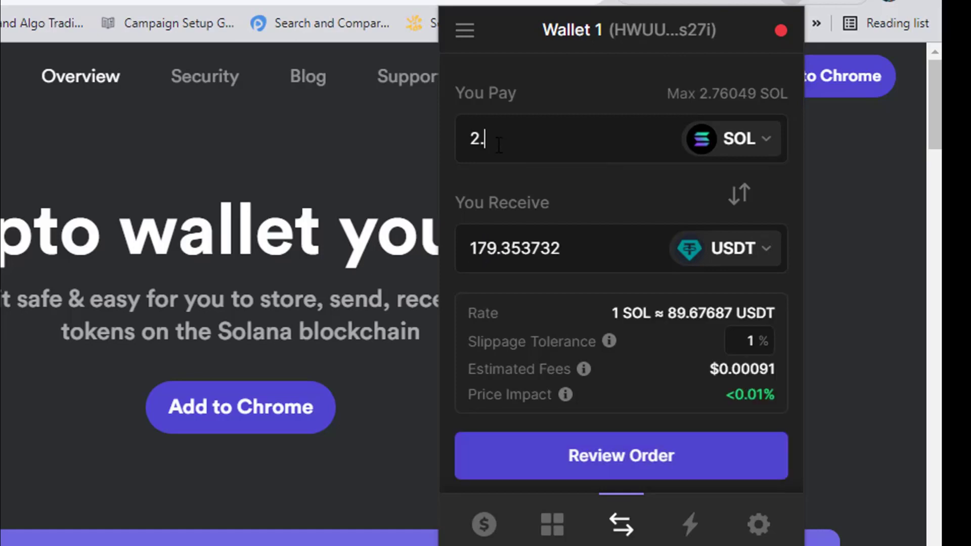
pyautogui.write('7')
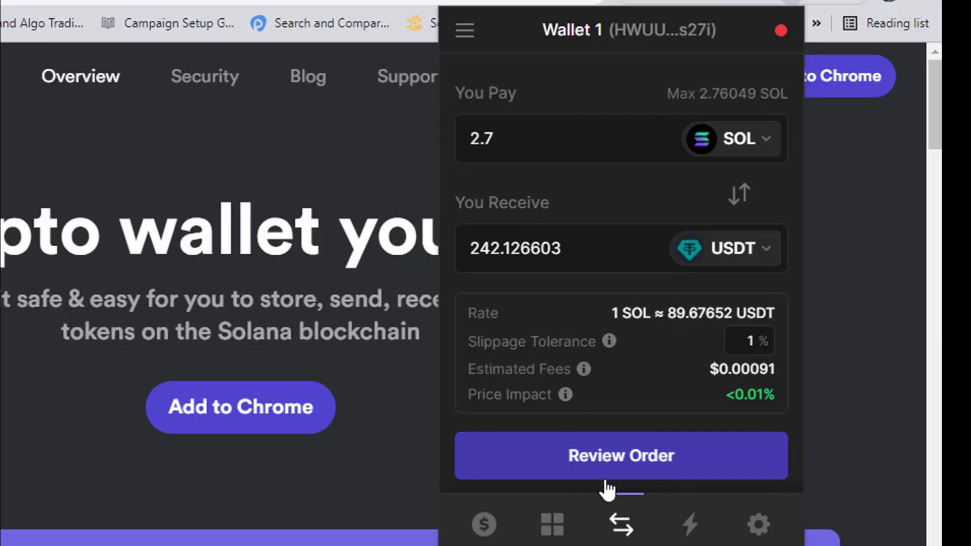
pyautogui.click(630, 463)
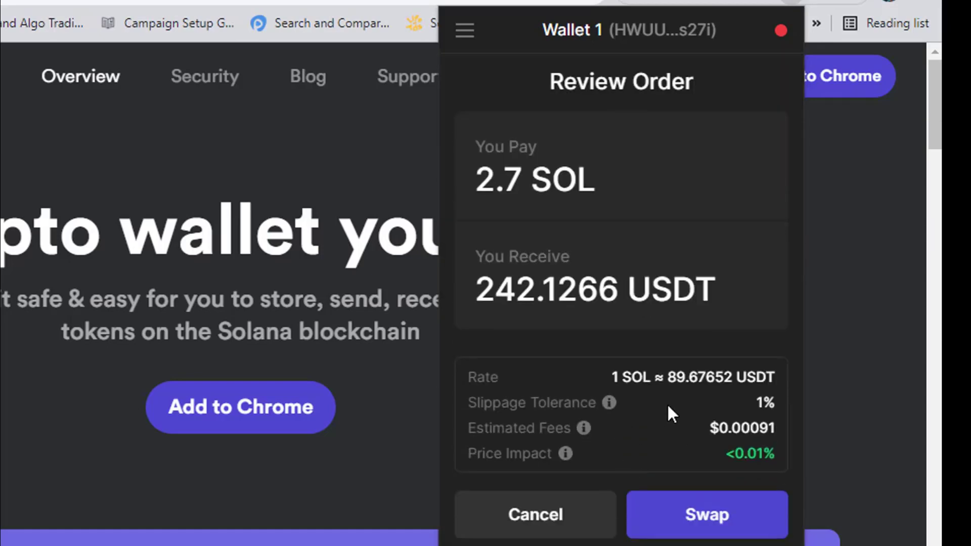
pyautogui.click(709, 519)
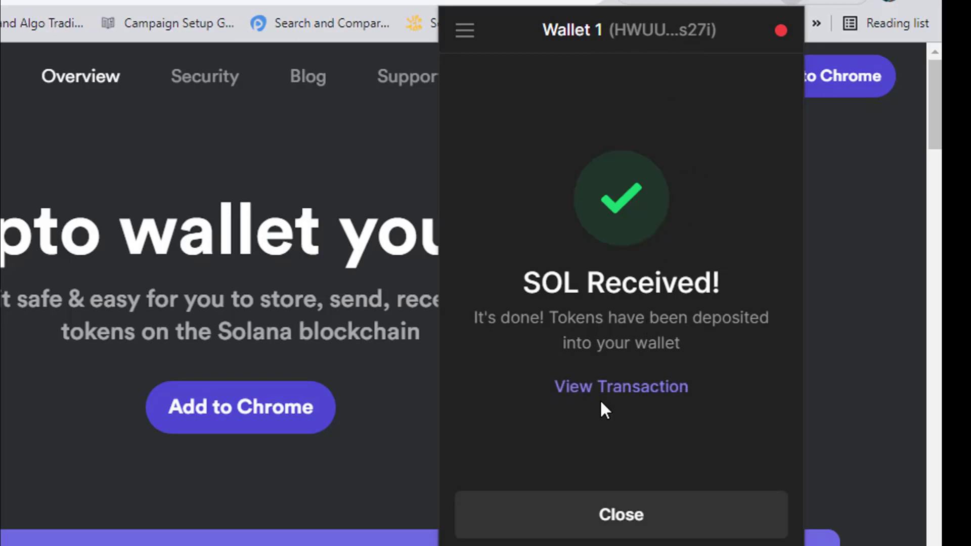
pyautogui.click(628, 517)
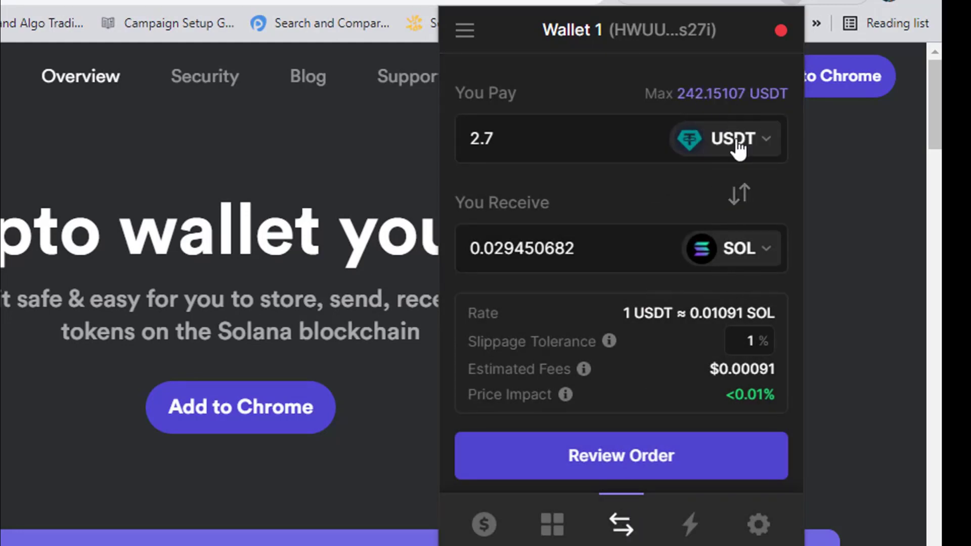
# - Swap the full 242.15107 USDT balance back to SOL and return to the wallet overview
pyautogui.click(713, 95)
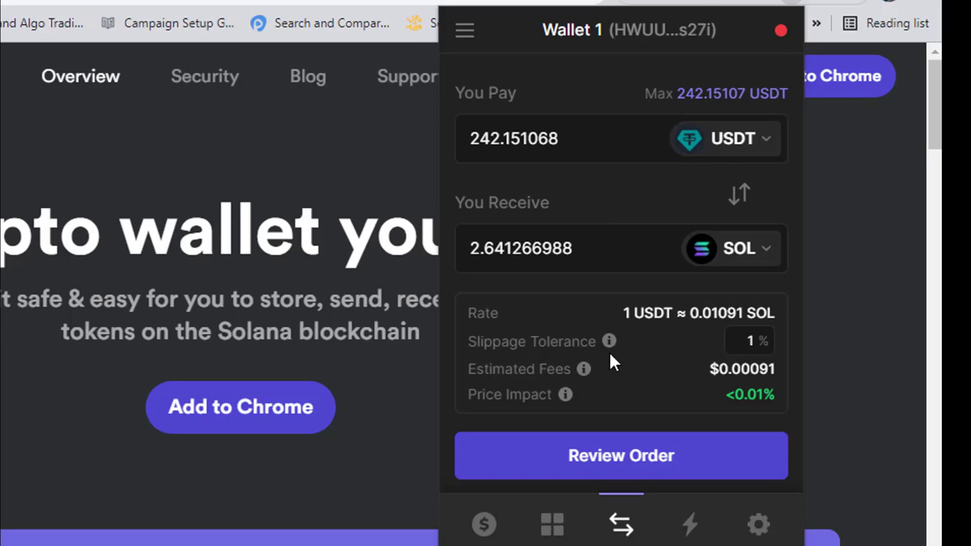
pyautogui.click(614, 461)
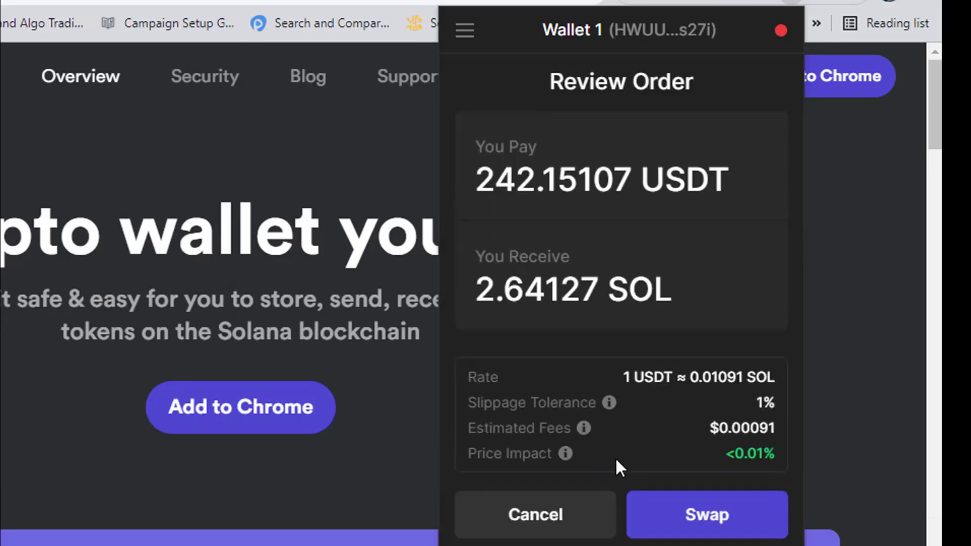
pyautogui.click(703, 516)
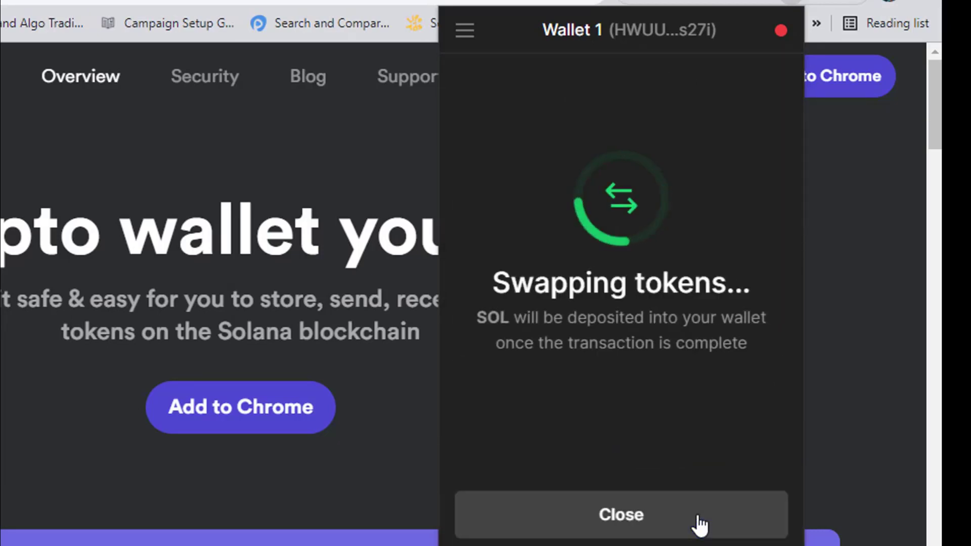
pyautogui.click(622, 518)
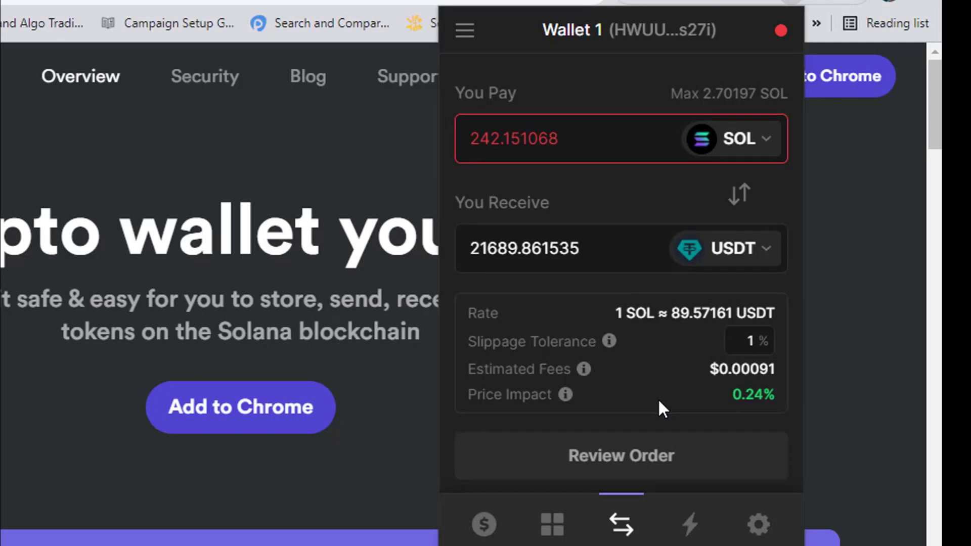
pyautogui.click(484, 521)
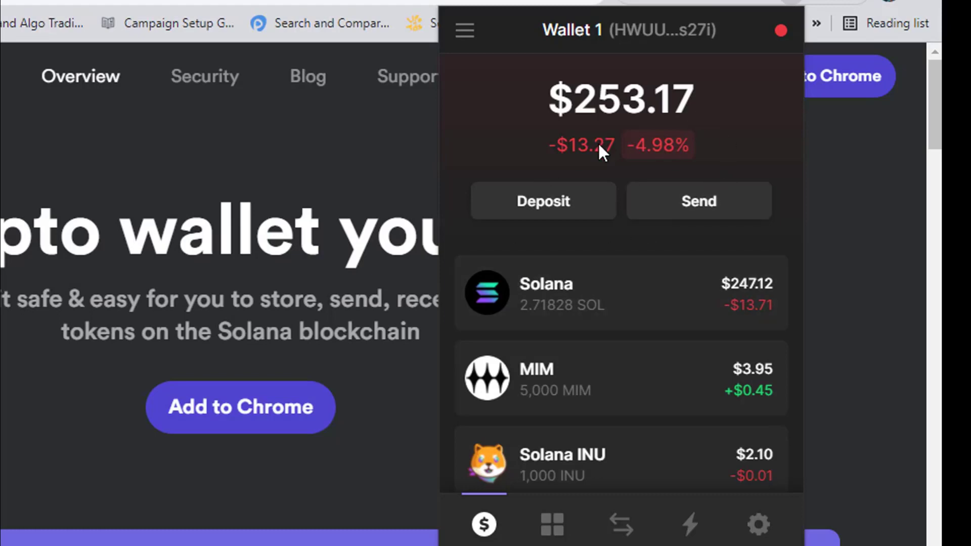
# - Search 'cwar' in the token list manager and enable Cryowar Token (CWAR)
pyautogui.scroll(-5, 621, 163)
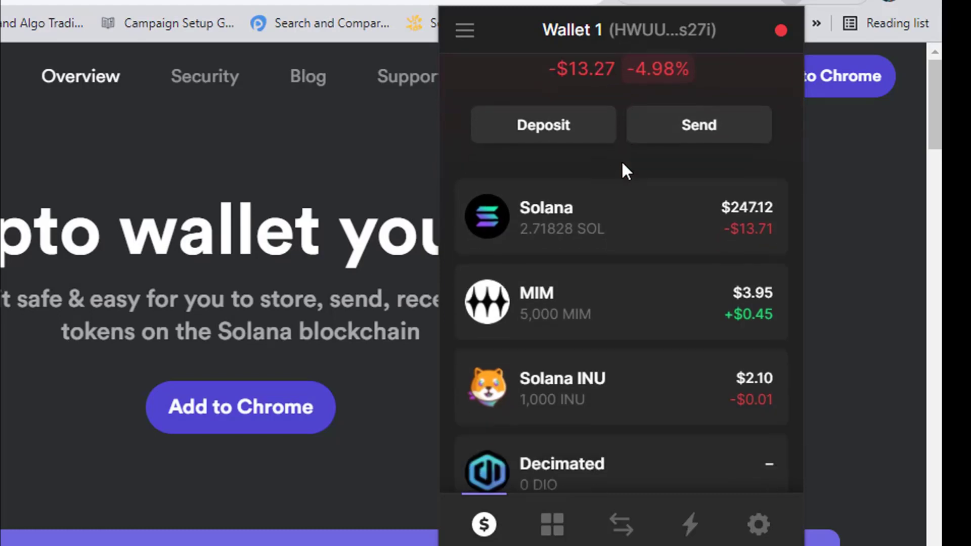
pyautogui.scroll(-2, 621, 164)
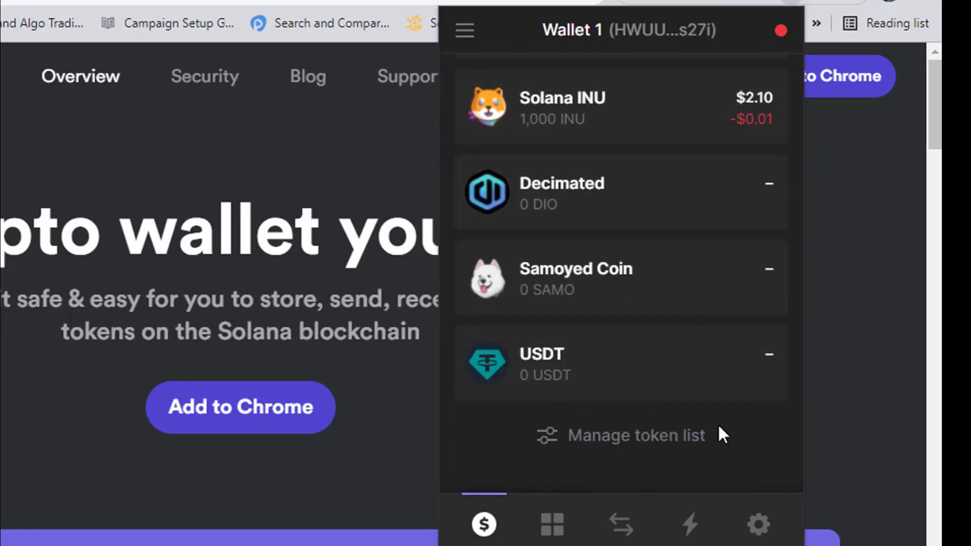
pyautogui.click(632, 448)
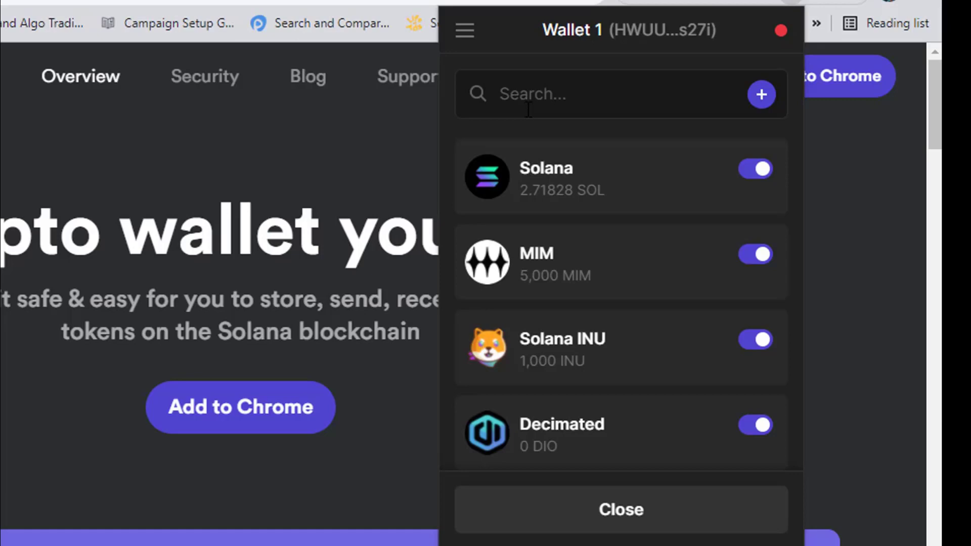
pyautogui.write('cwar')
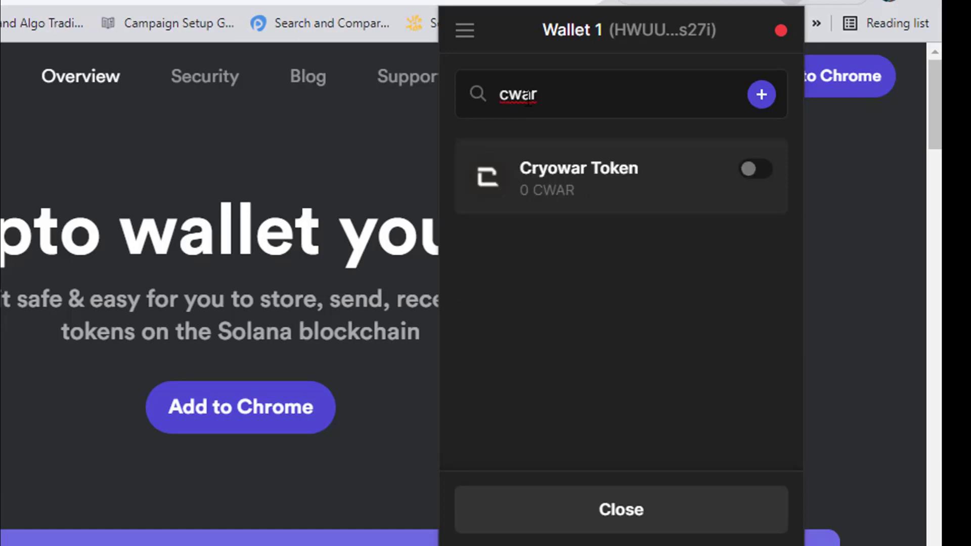
pyautogui.click(748, 171)
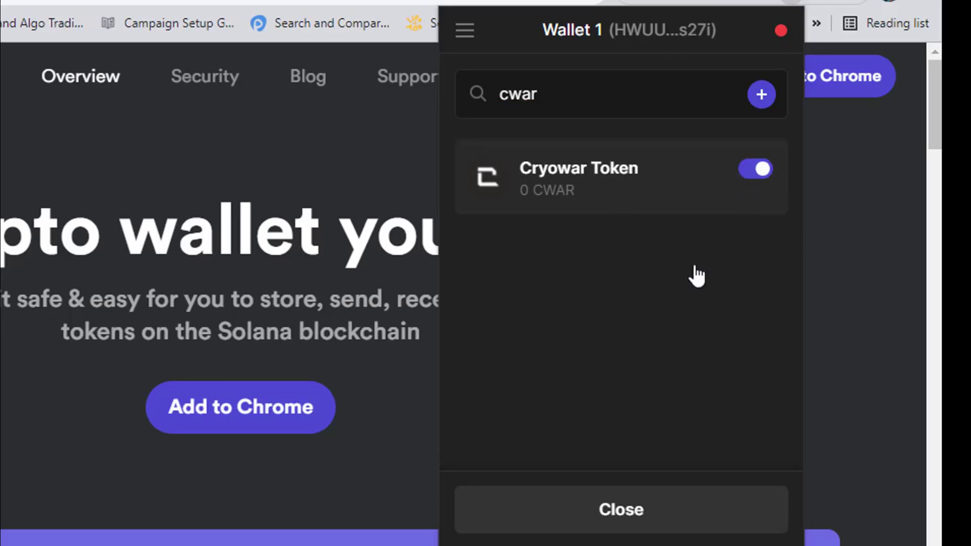
pyautogui.click(609, 517)
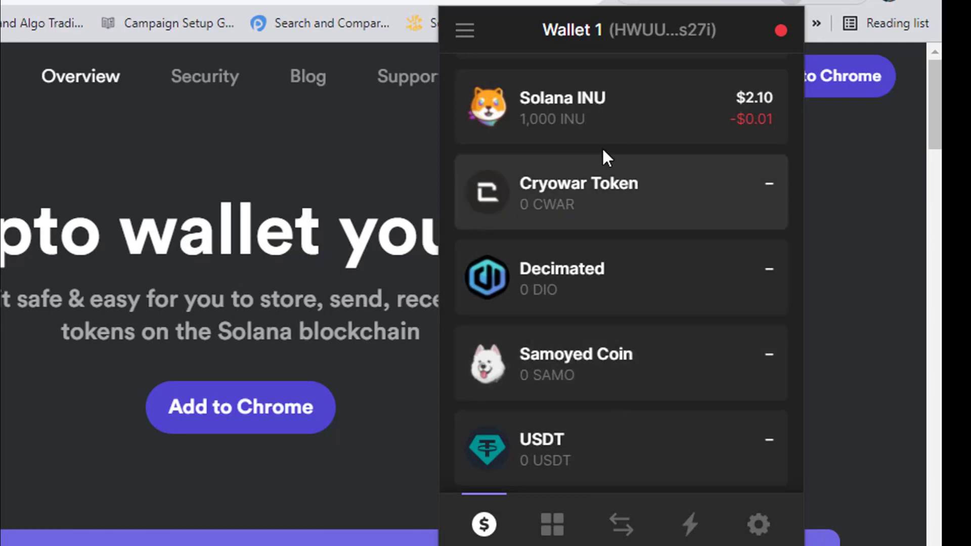
pyautogui.click(624, 529)
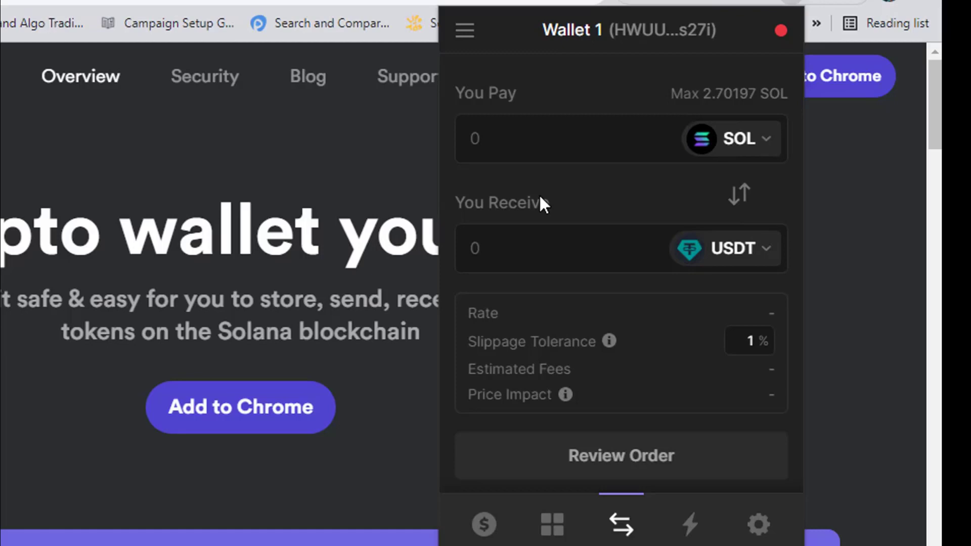
# - Swap 2.6 SOL for USDT and dismiss the USDT Received message
pyautogui.click(525, 145)
pyautogui.write('2.6')
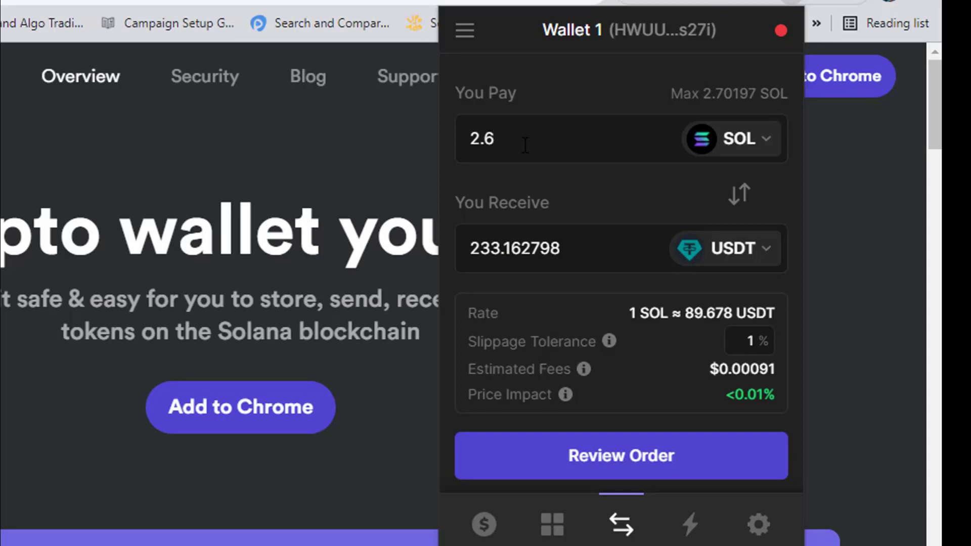
pyautogui.click(636, 457)
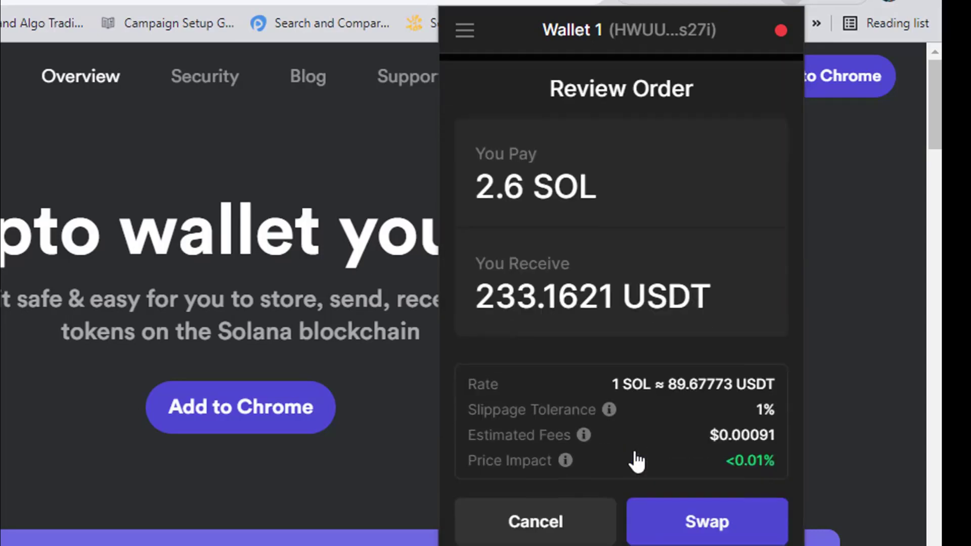
pyautogui.click(693, 527)
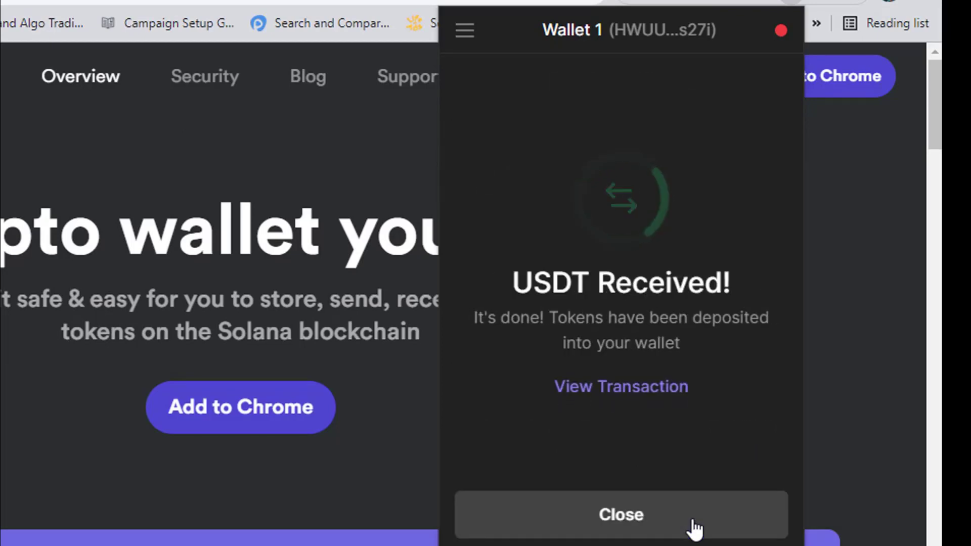
pyautogui.click(621, 518)
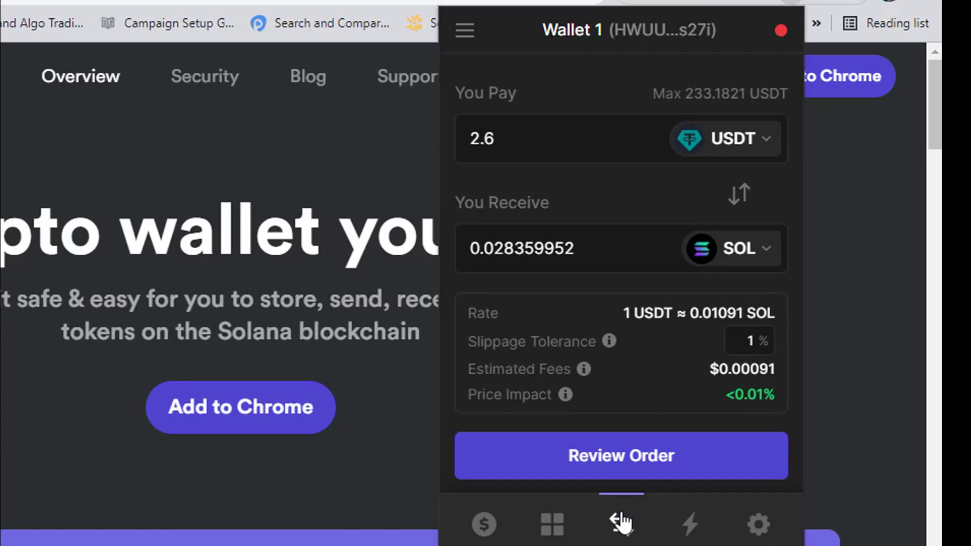
# - Swap the full 233.1821 USDT balance back to about 2.54344 SOL
pyautogui.click(721, 96)
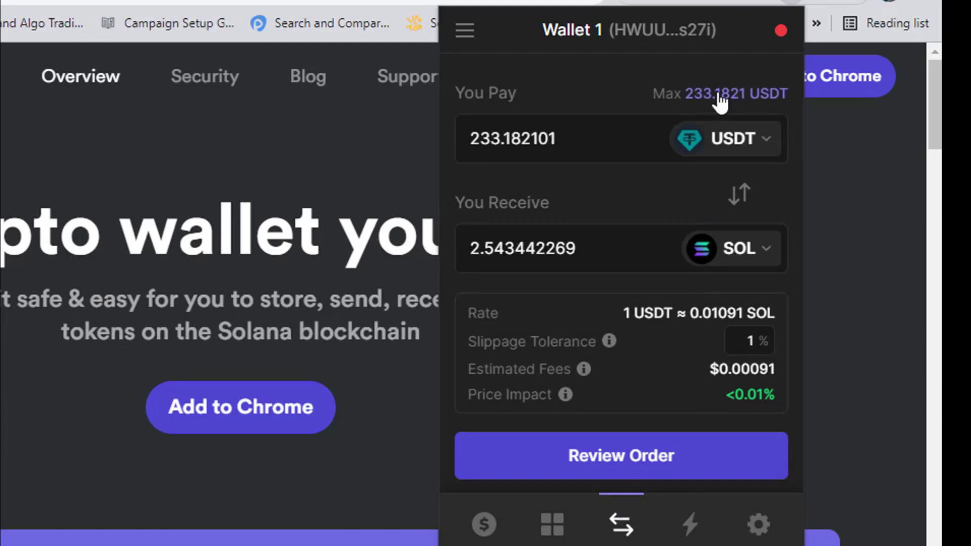
pyautogui.click(594, 461)
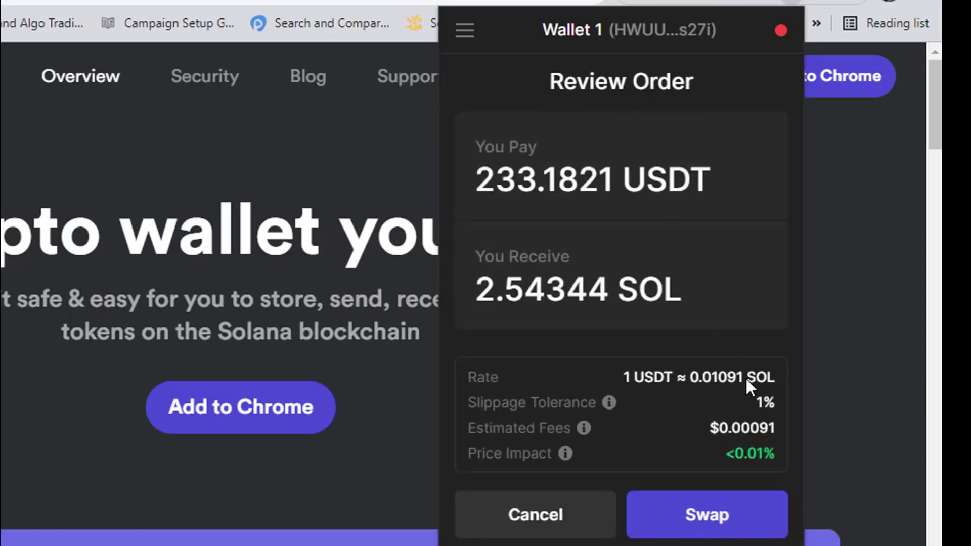
pyautogui.click(689, 516)
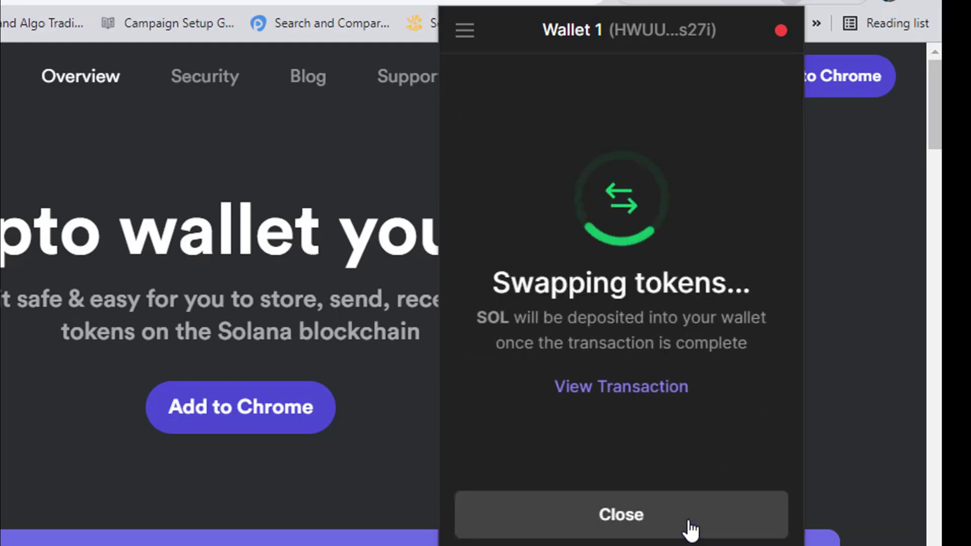